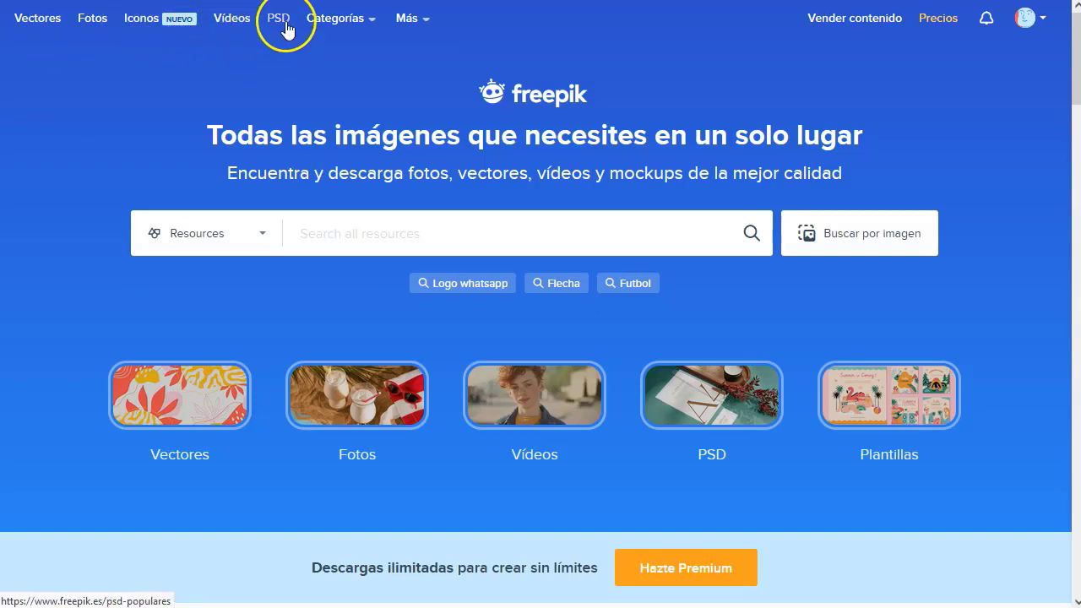
# Review Freepik's design categories, related projects and home page sections, and the contributor dashboard's welcome instructions.
pyautogui.moveTo(371, 32)
pyautogui.moveTo(258, 96)
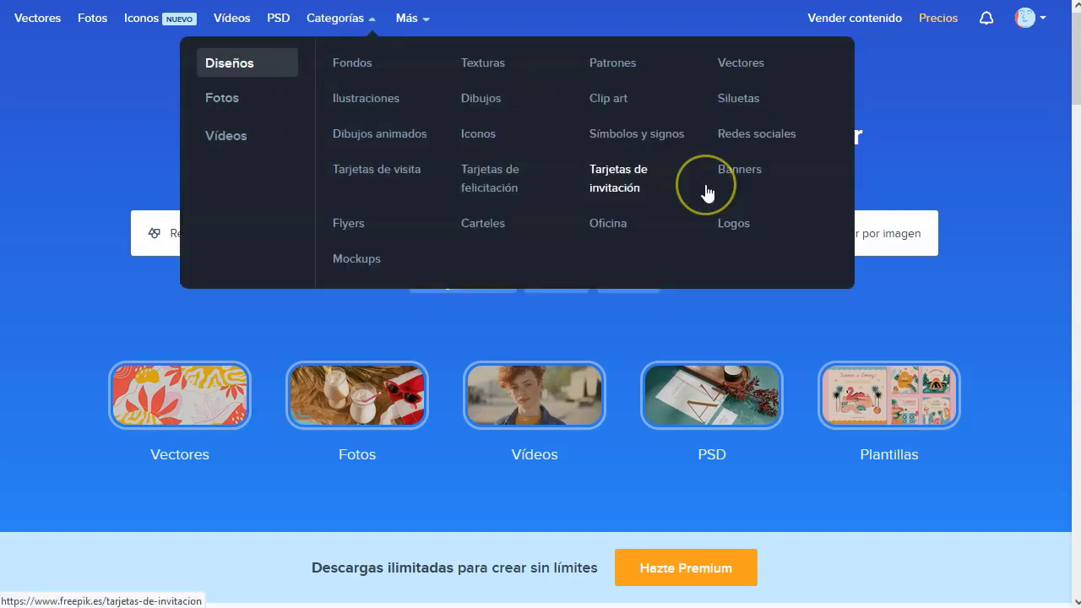
pyautogui.click(695, 193)
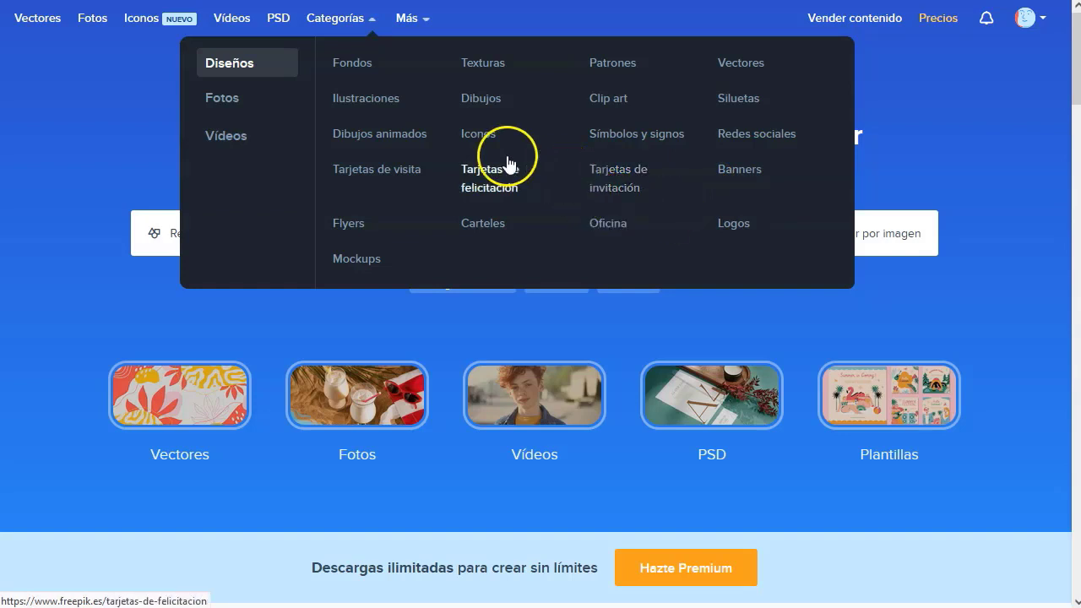
pyautogui.moveTo(409, 18)
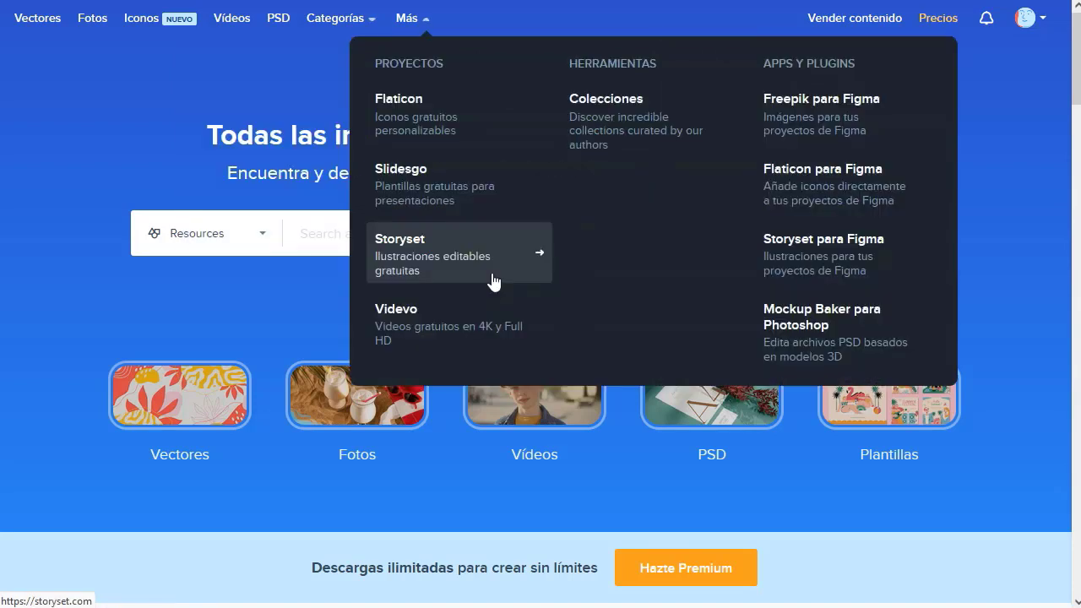
pyautogui.click(84, 132)
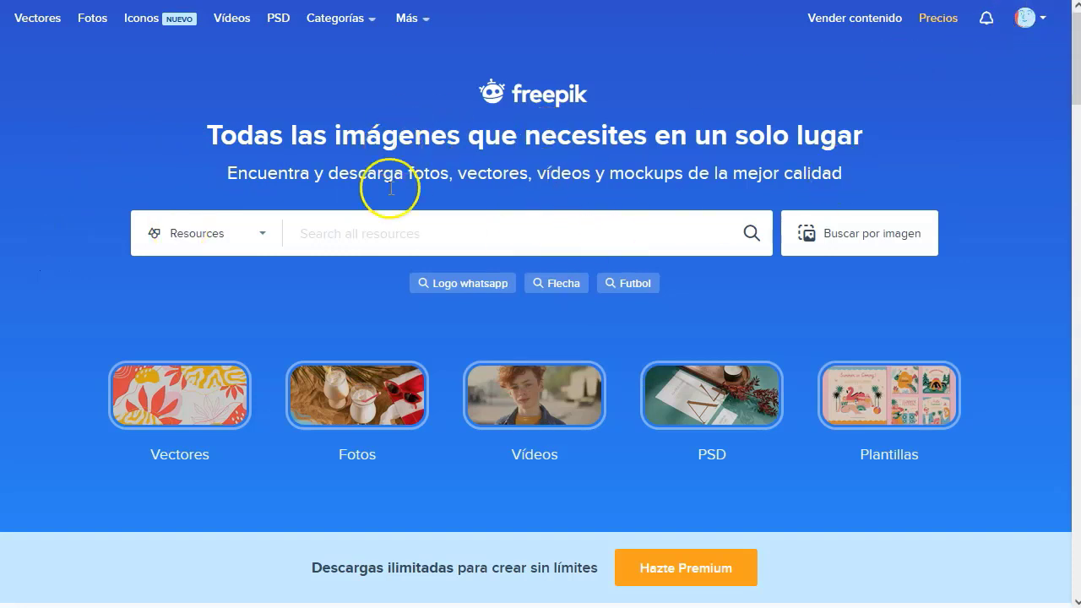
pyautogui.scroll(-10, 243, 330)
pyautogui.scroll(-20, 241, 336)
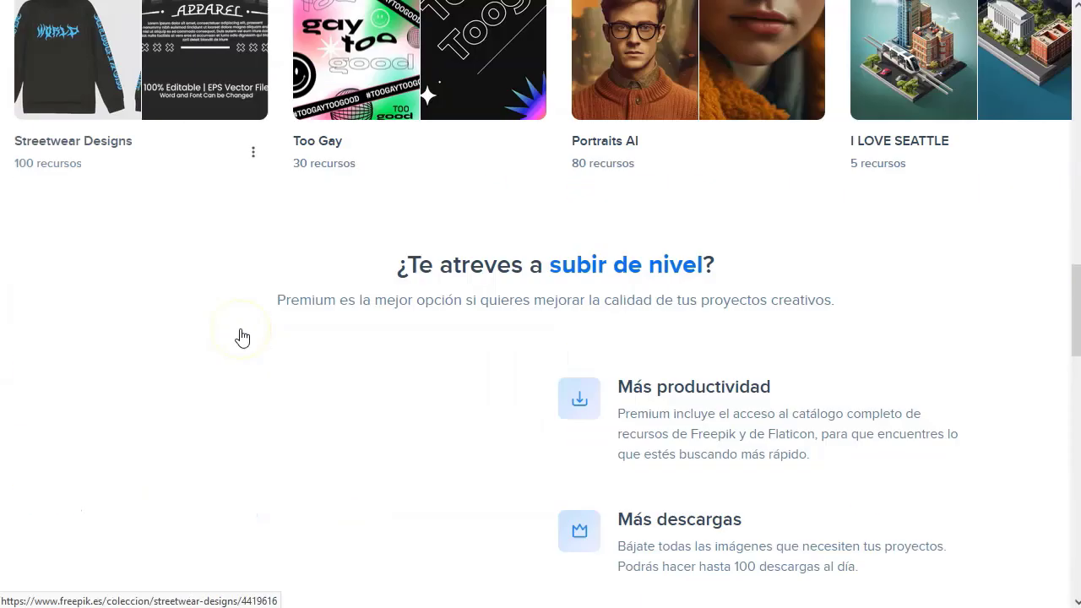
pyautogui.scroll(-5, 242, 285)
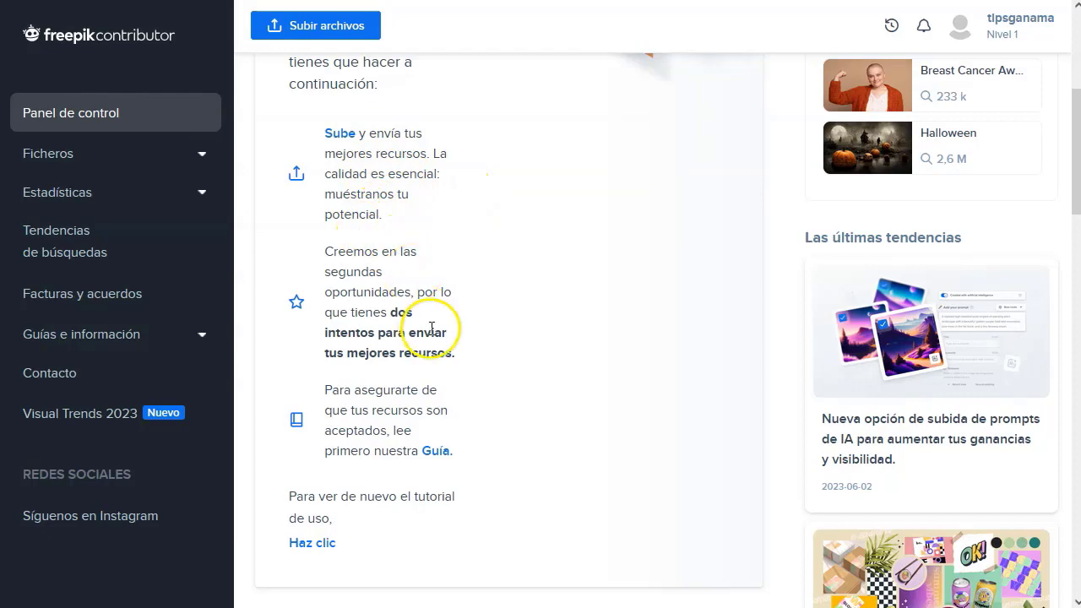
pyautogui.scroll(4, 520, 329)
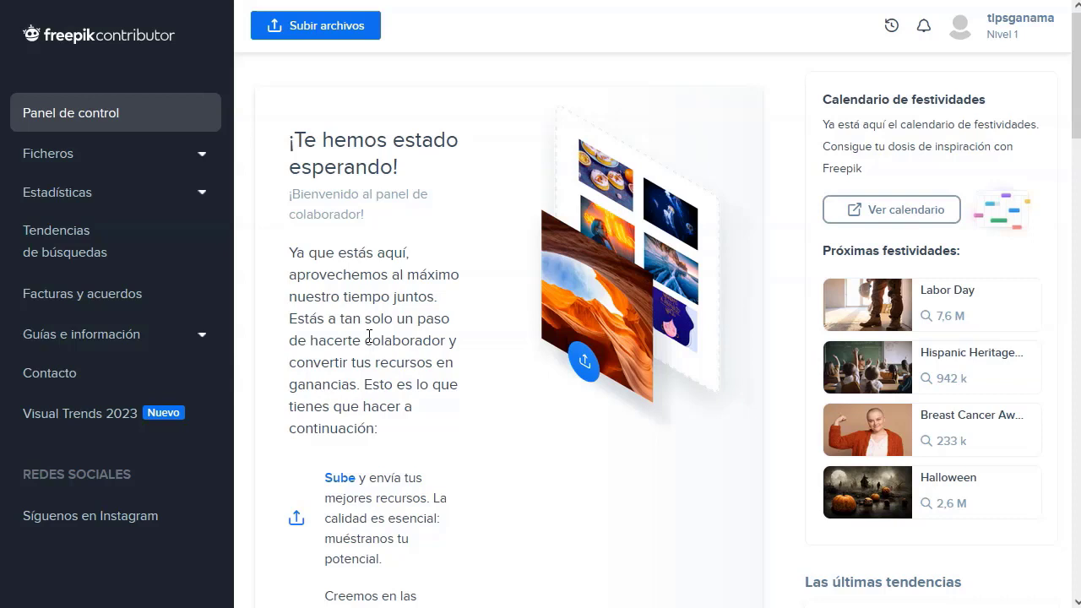
pyautogui.click(361, 89)
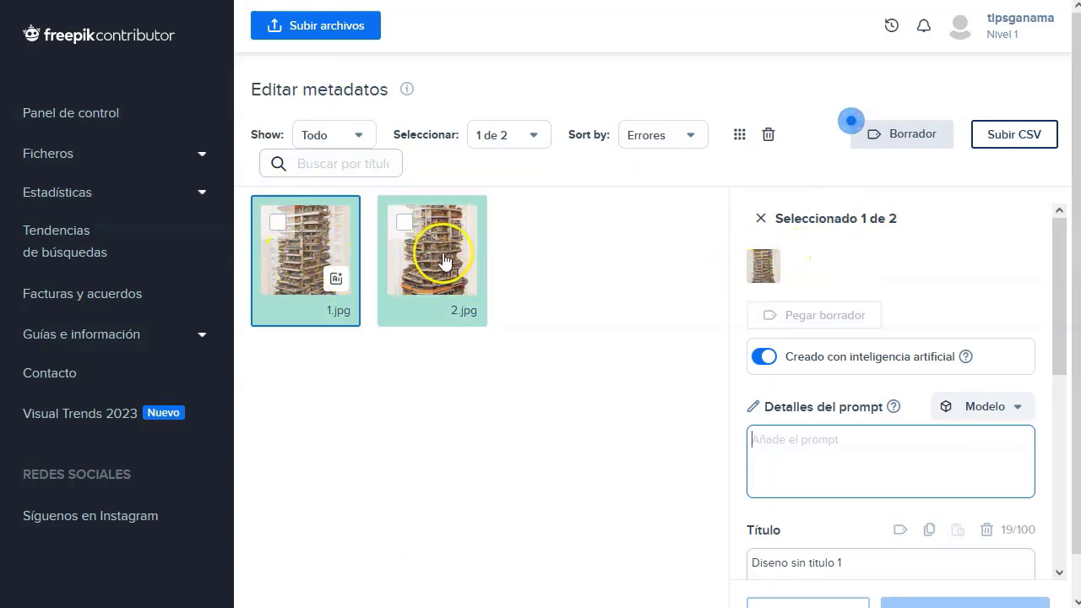
# Enter the Leonardo.Ai generation prompt "Diagram of the side view of a sagittal section of a Kowloon-style city" as the prompt details of 1.jpg.
pyautogui.scroll(-1, 888, 279)
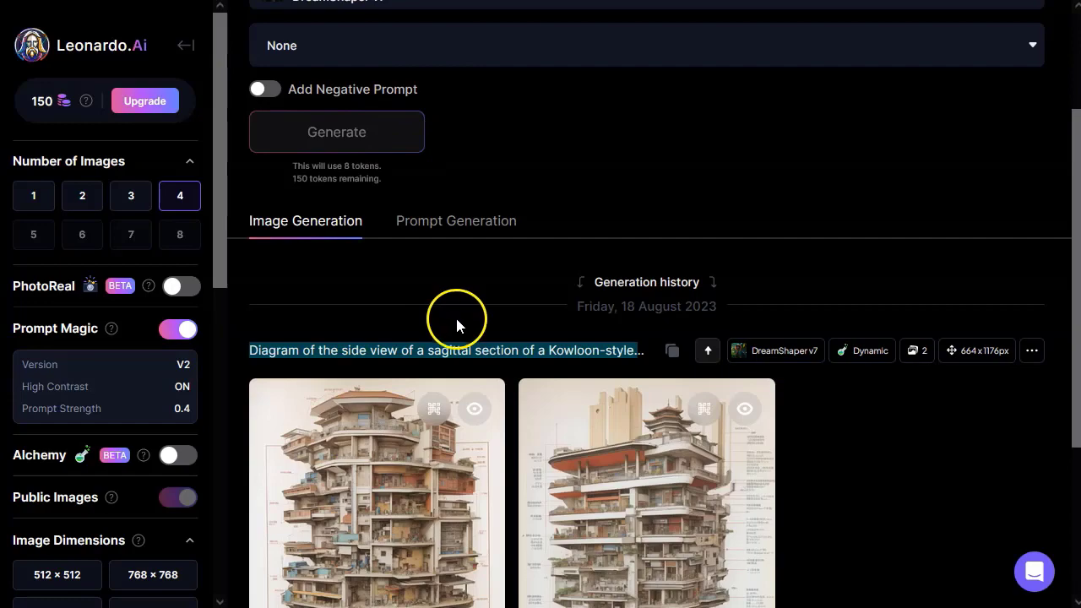
pyautogui.scroll(-2, 457, 319)
pyautogui.click(455, 332)
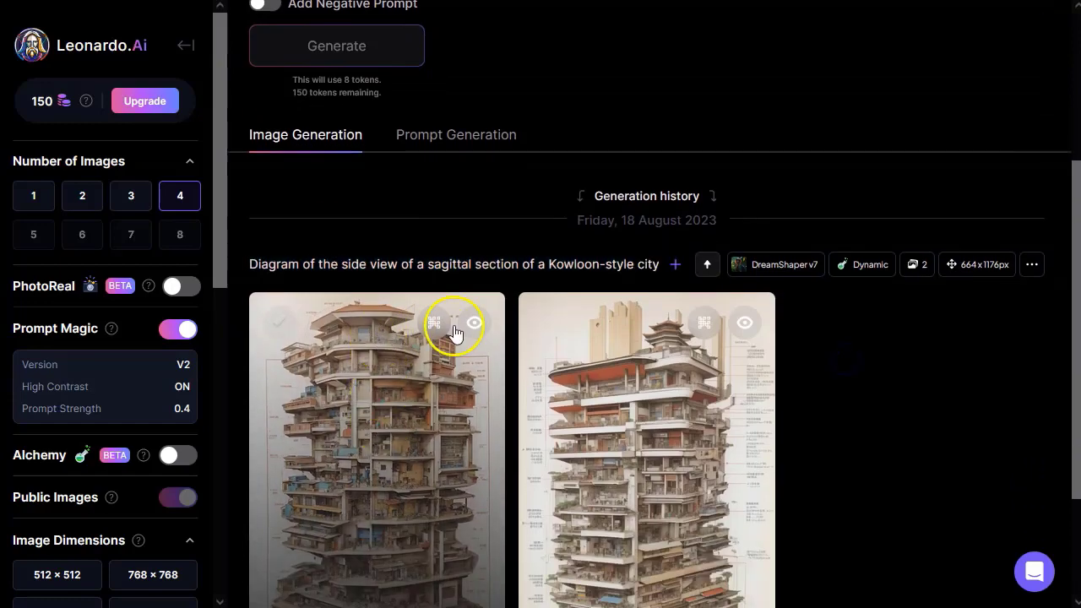
pyautogui.scroll(-2, 454, 332)
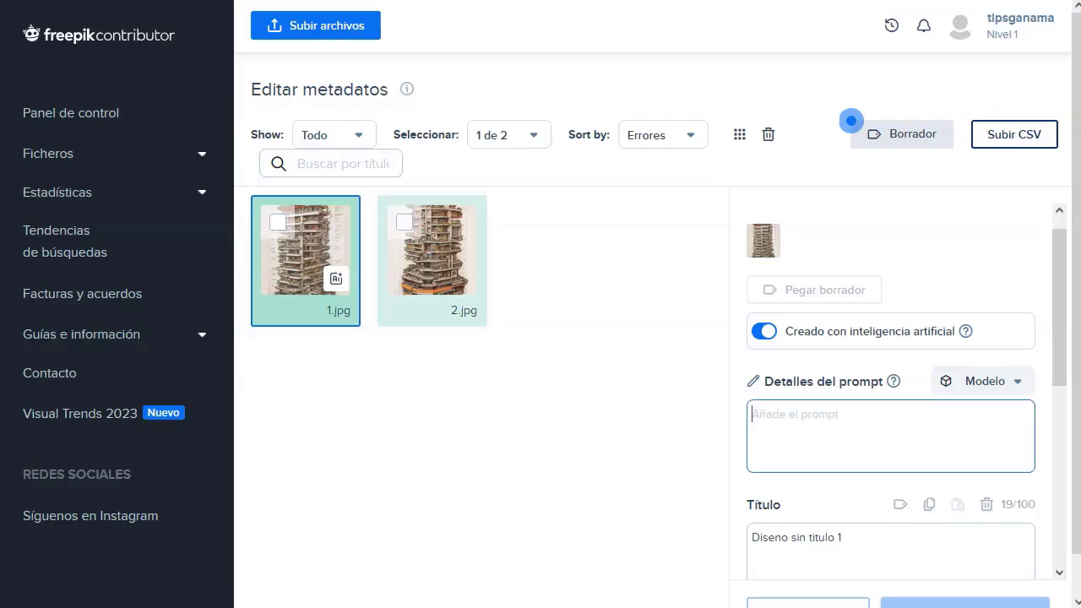
pyautogui.write('Diagram of the side view of a sagittal section of a Kowloon-style city')
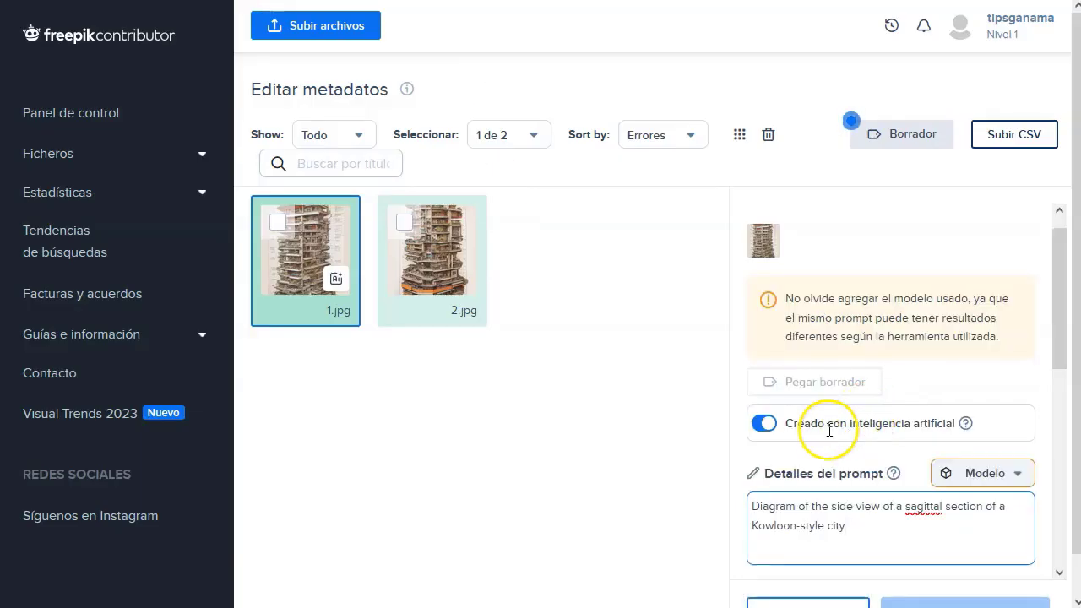
# Choose Leonardo as the AI model used for 1.jpg.
pyautogui.scroll(-1, 905, 362)
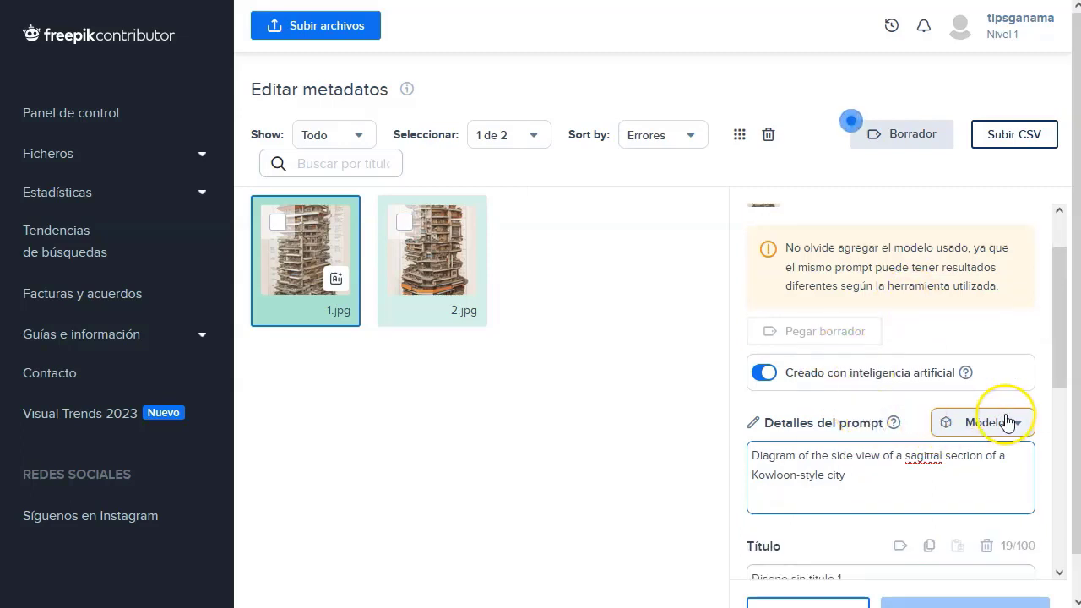
pyautogui.click(999, 421)
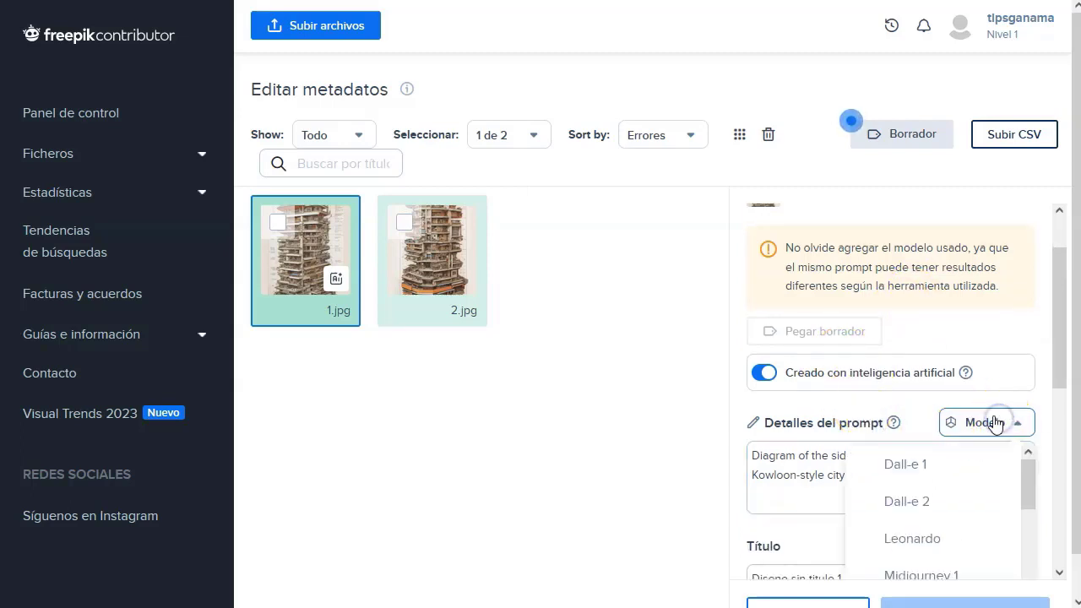
pyautogui.click(947, 517)
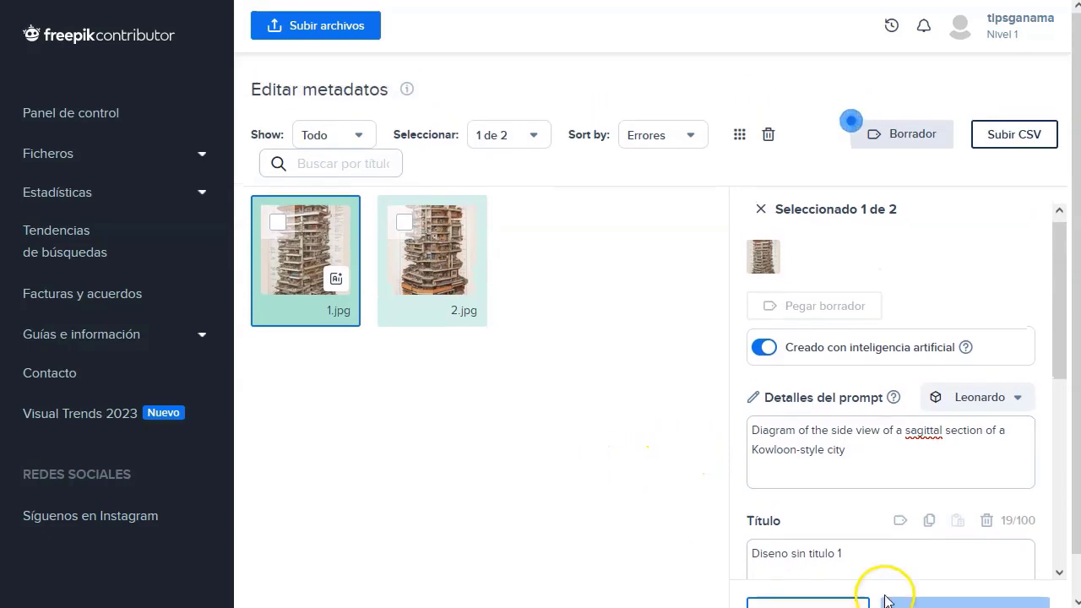
# Replace the title of 1.jpg with "Kowloon City".
pyautogui.moveTo(857, 555); pyautogui.dragTo(671, 558)
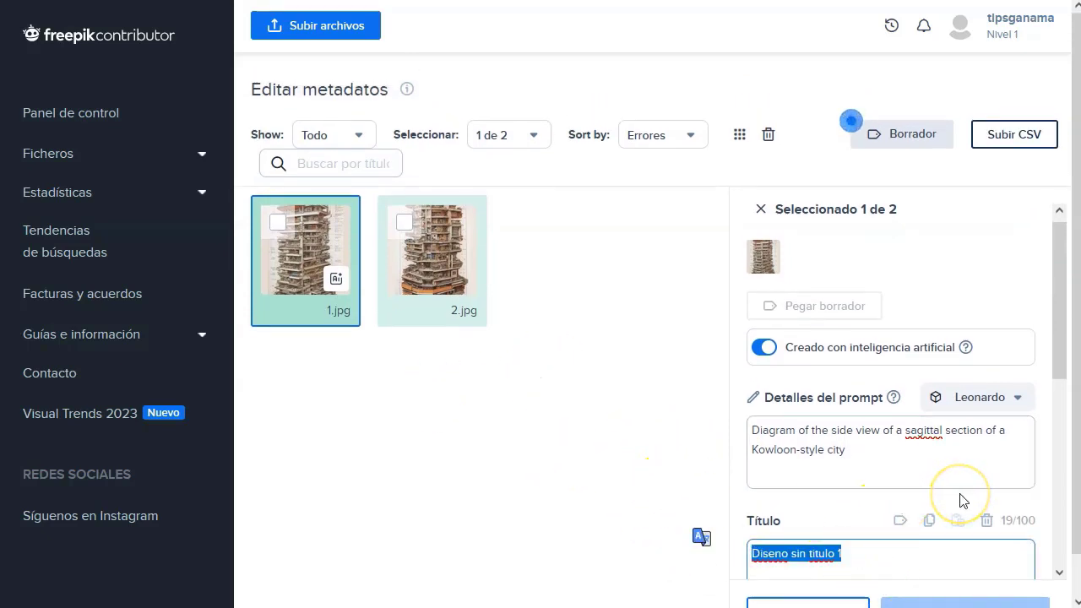
pyautogui.write('Kowloon City')
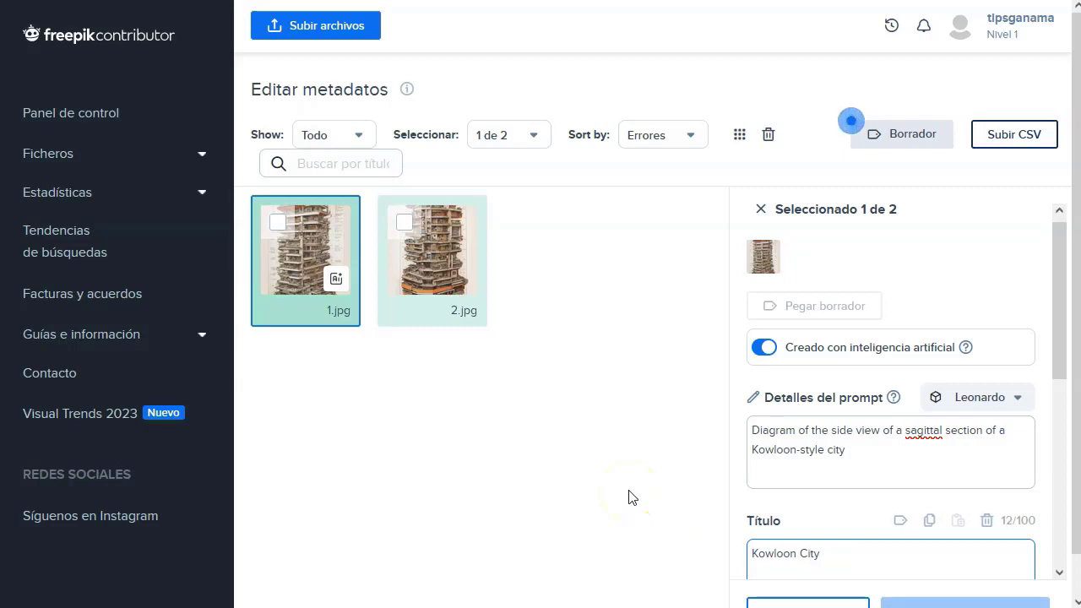
pyautogui.scroll(-1, 649, 456)
pyautogui.click(806, 577)
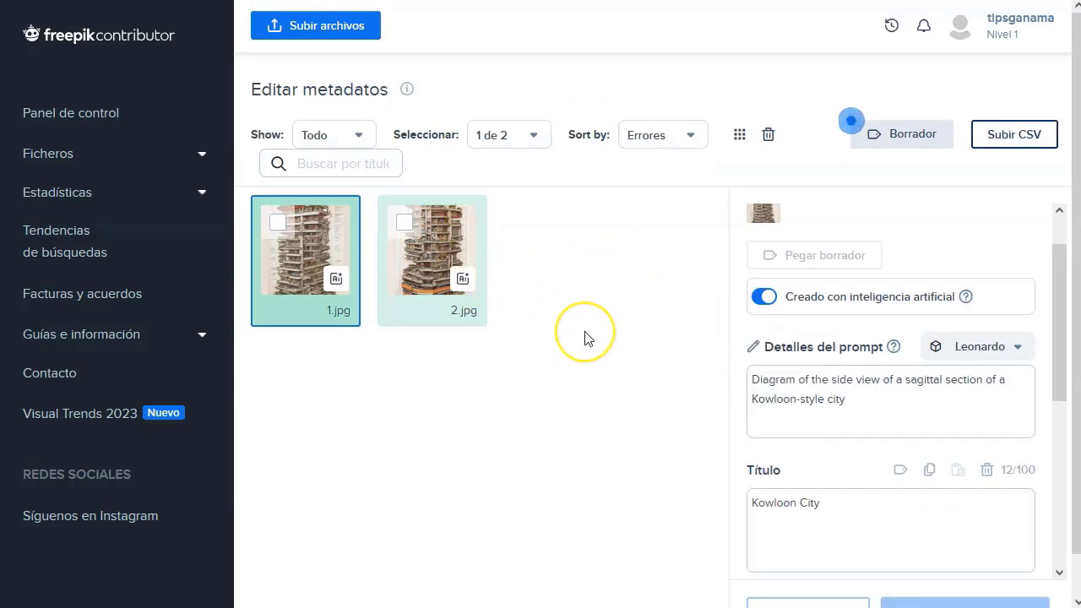
pyautogui.scroll(-1, 600, 314)
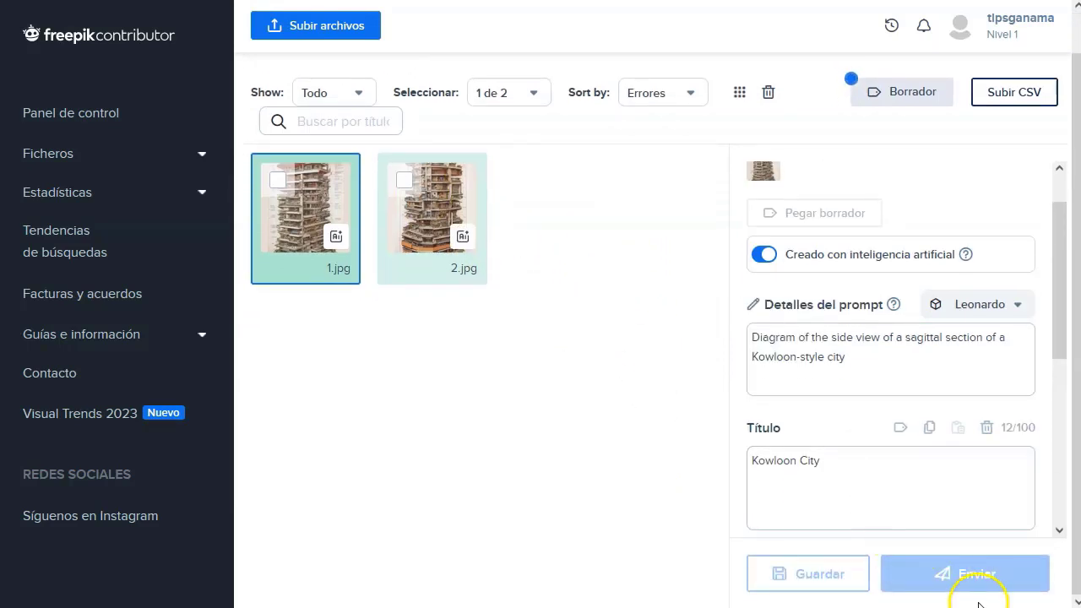
pyautogui.moveTo(947, 579)
pyautogui.click(601, 316)
pyautogui.click(535, 377)
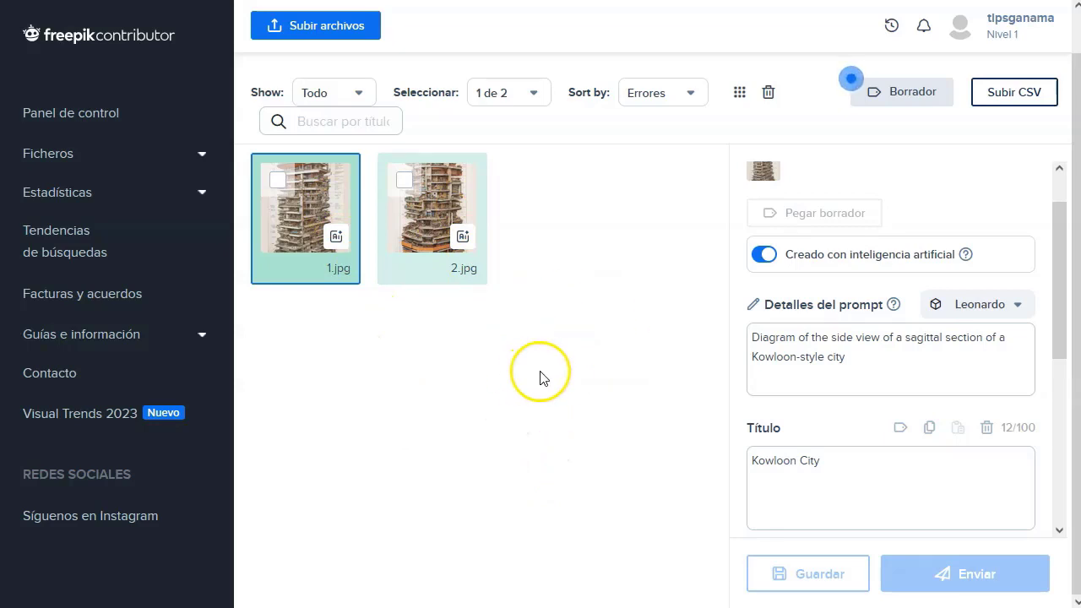
pyautogui.click(796, 358)
pyautogui.press('BackSpace')
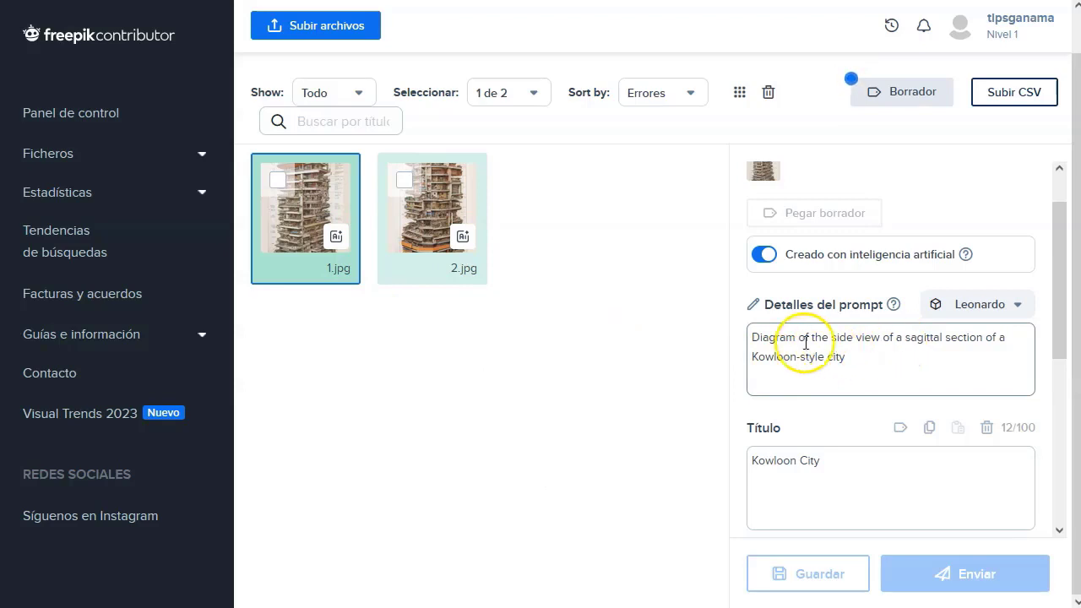
pyautogui.hotkey('ctrl', 'z')
pyautogui.click(550, 409)
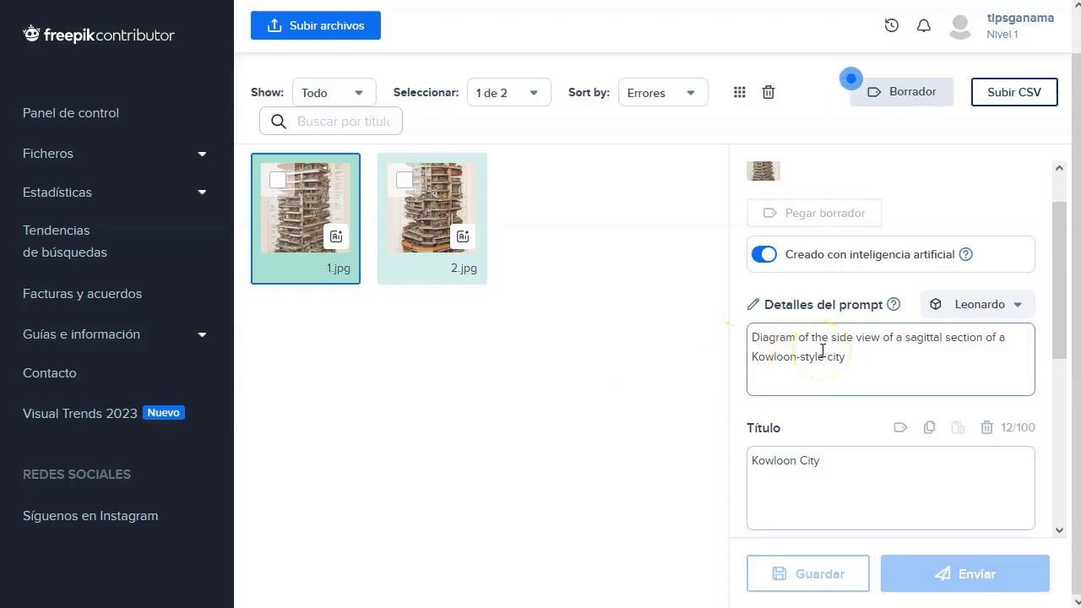
pyautogui.click(629, 375)
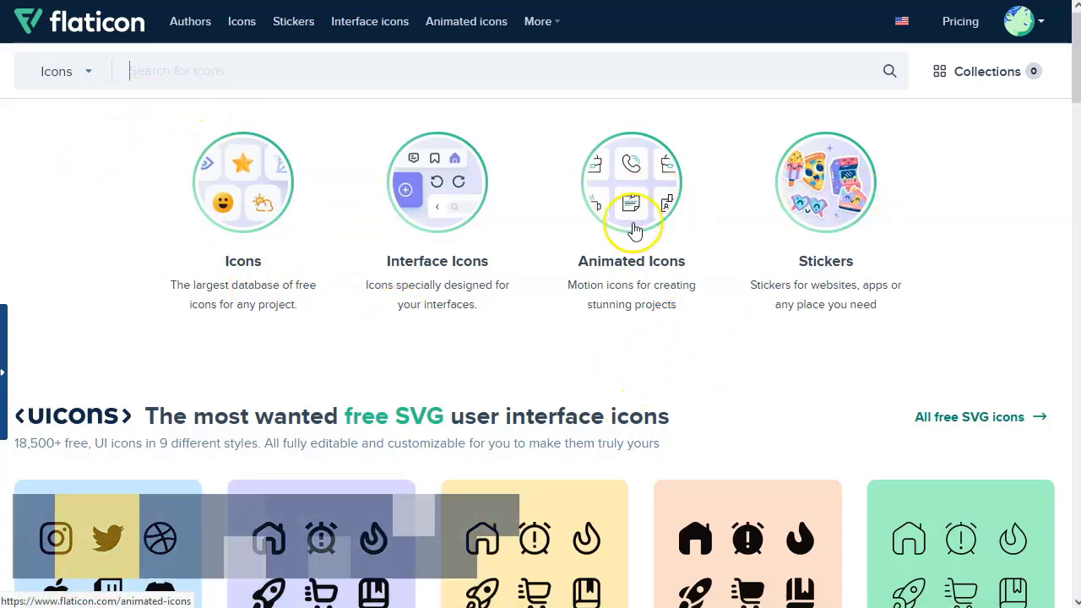
# Switch to the Flaticon home page and look through its free SVG icon, sticker and icon font sections.
pyautogui.scroll(-3, 161, 369)
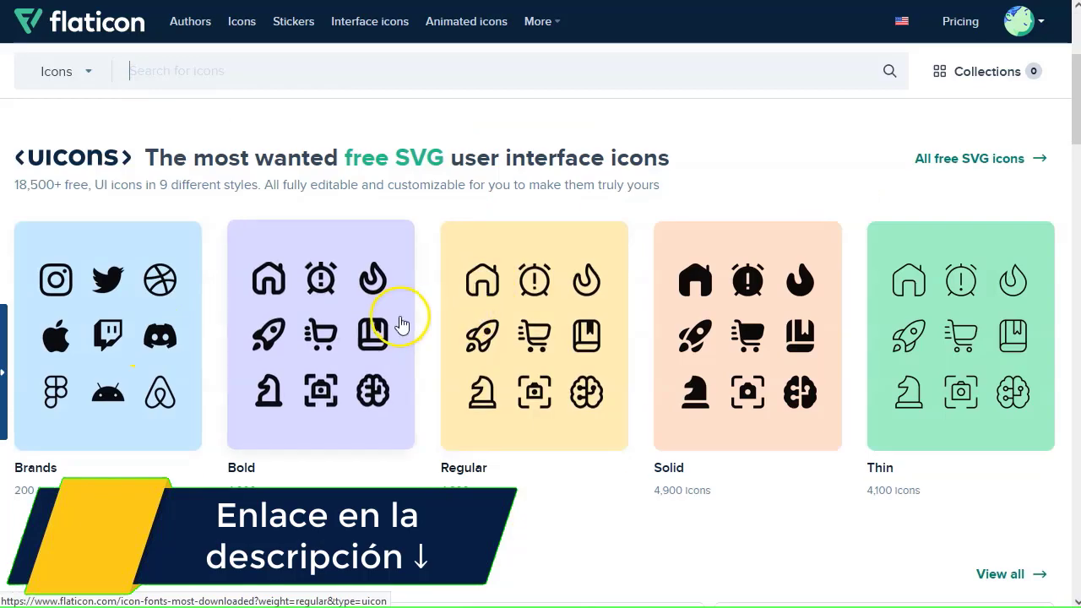
pyautogui.scroll(-3, 397, 319)
pyautogui.scroll(-7, 229, 374)
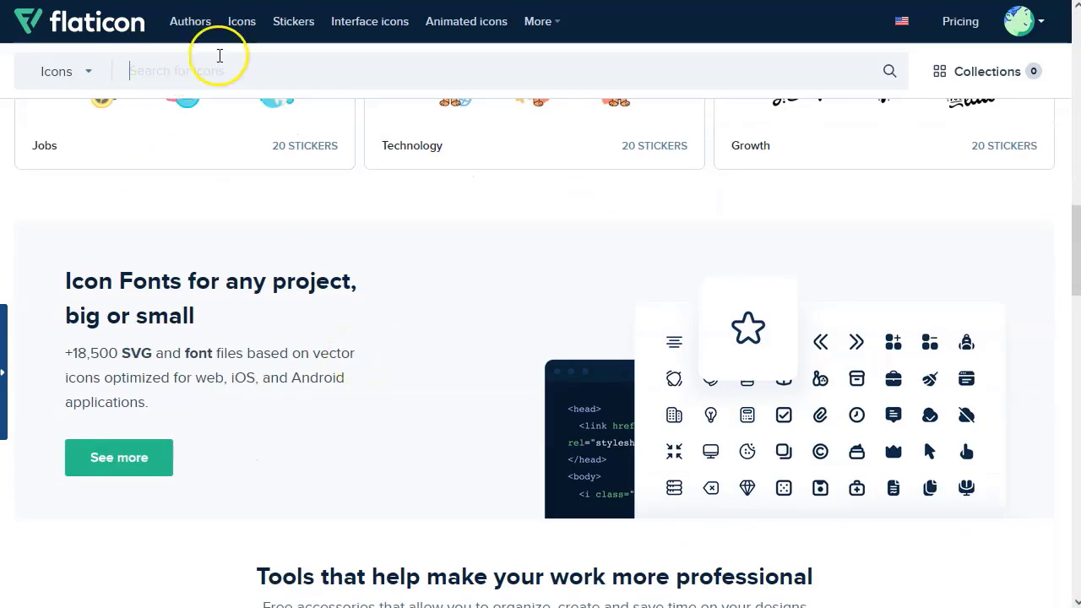
pyautogui.click(87, 73)
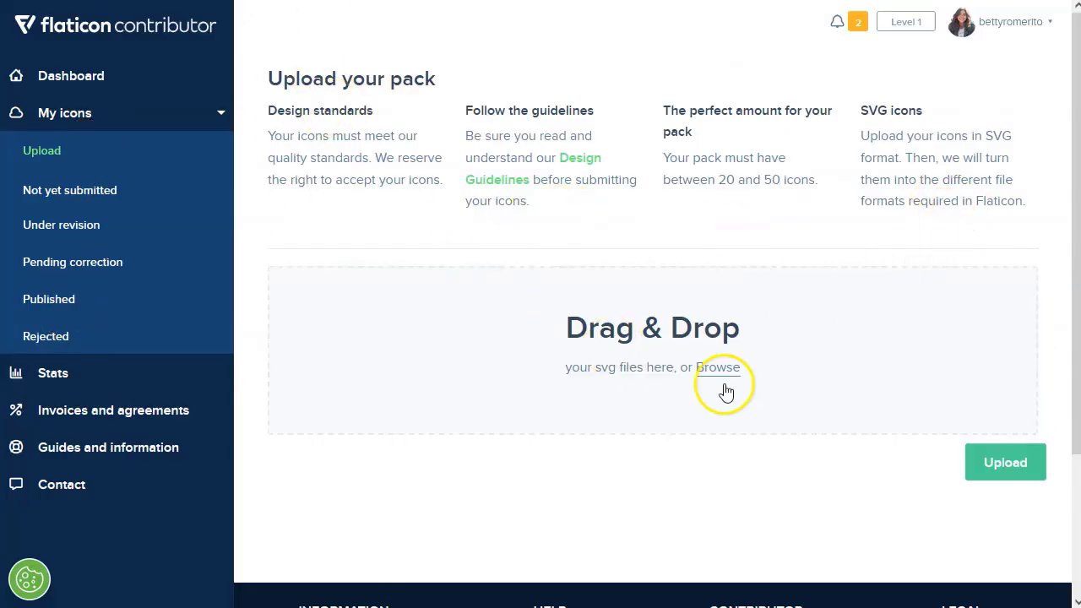
# Go from the Flaticon contributor's pack upload page to the dashboard and review its recommended themes, icon statistics and top packs.
pyautogui.click(588, 168)
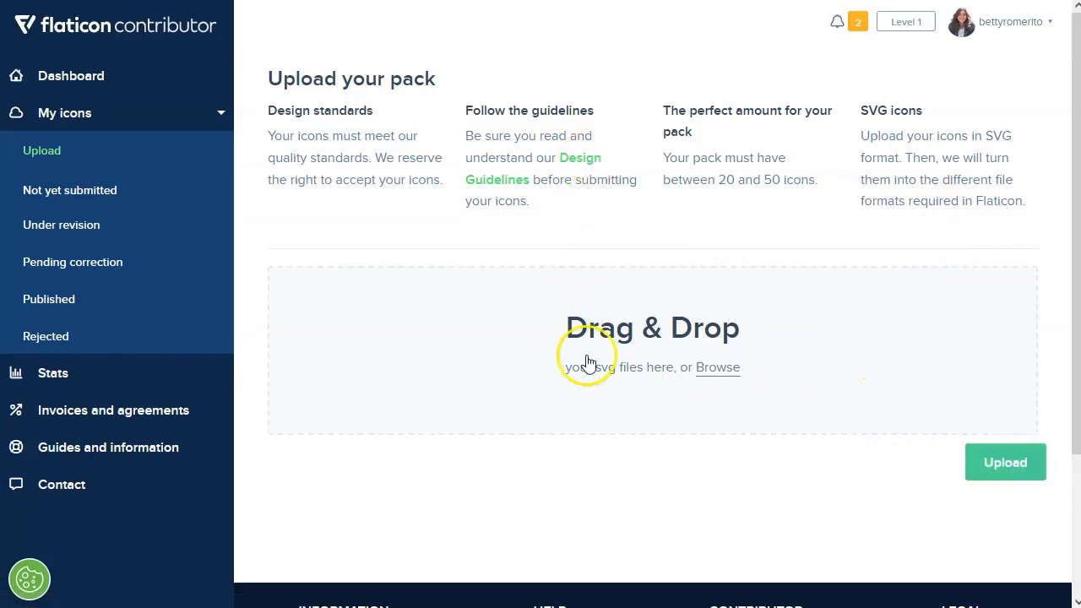
pyautogui.click(64, 487)
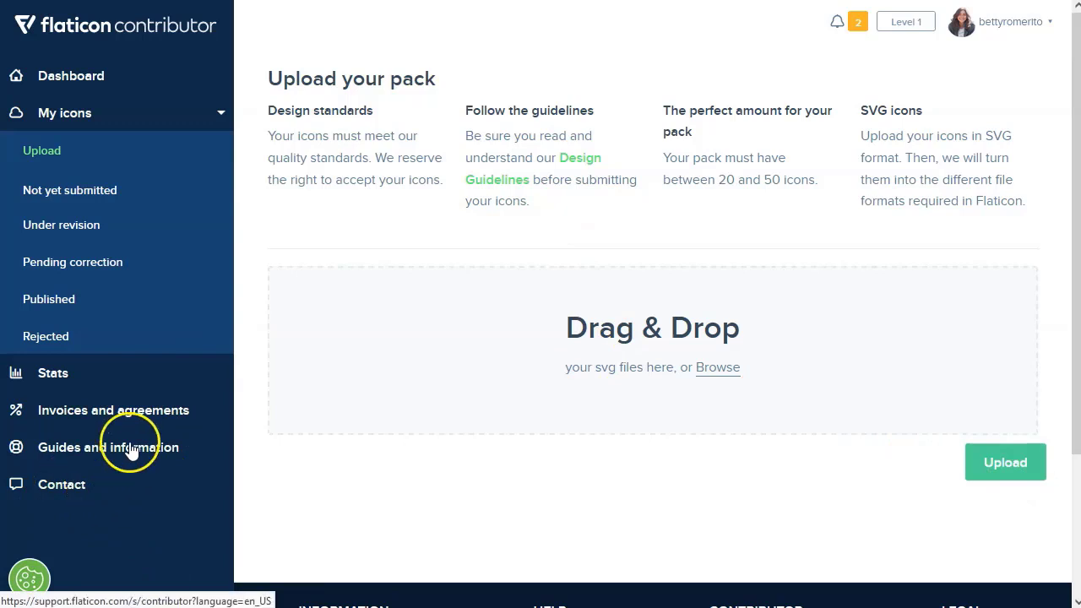
pyautogui.click(65, 75)
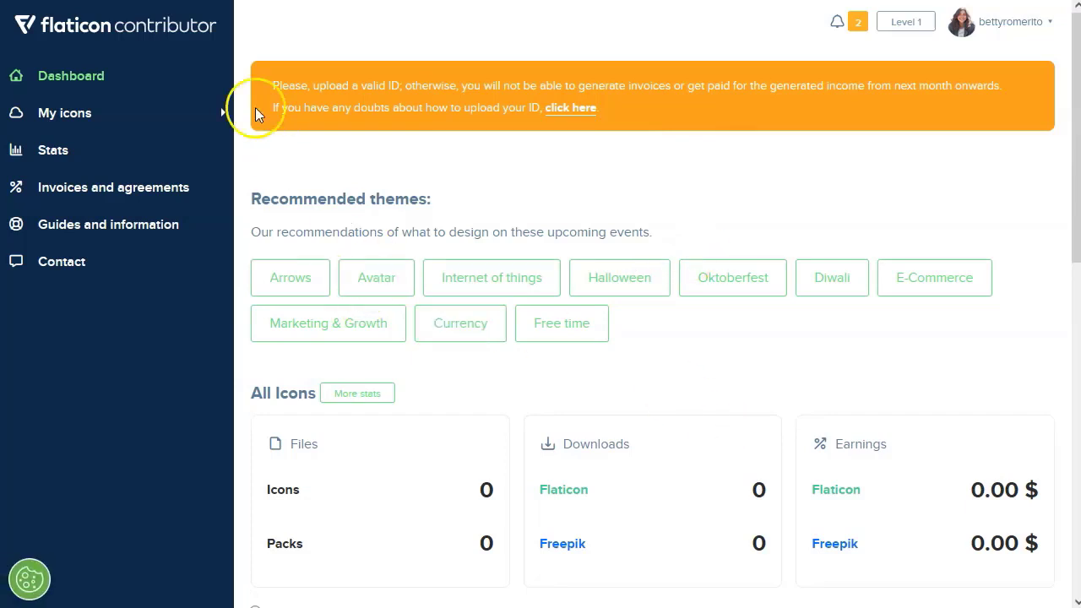
pyautogui.scroll(-1, 406, 220)
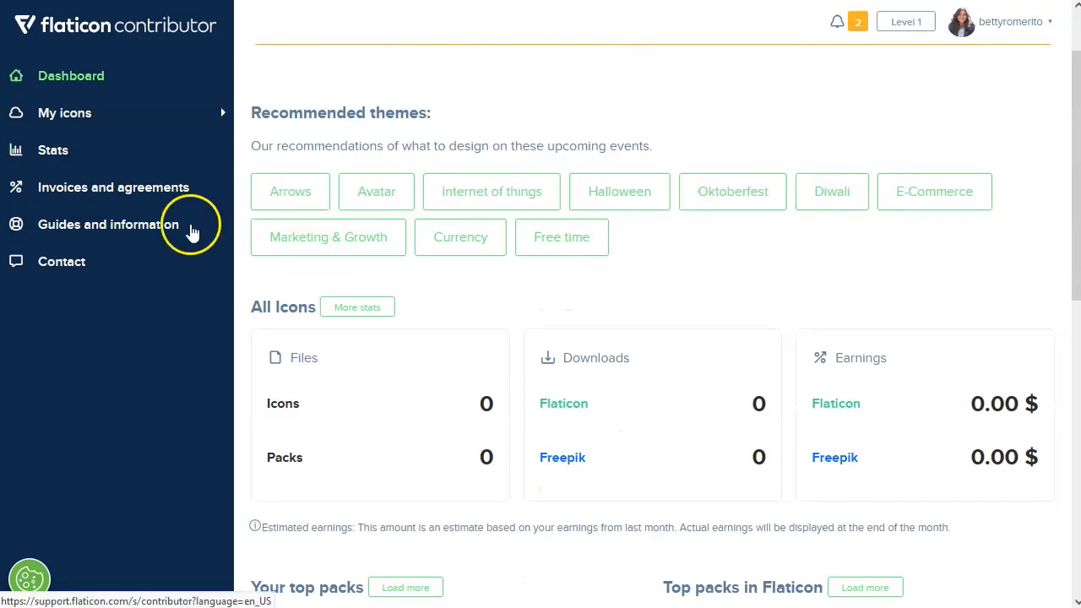
pyautogui.scroll(-5, 629, 303)
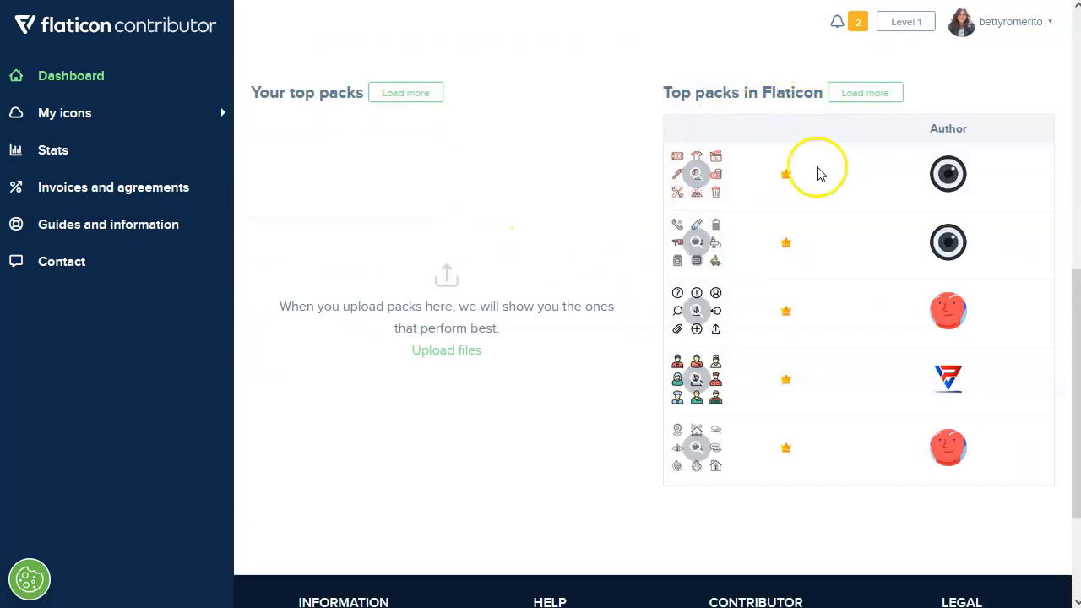
pyautogui.scroll(7, 477, 267)
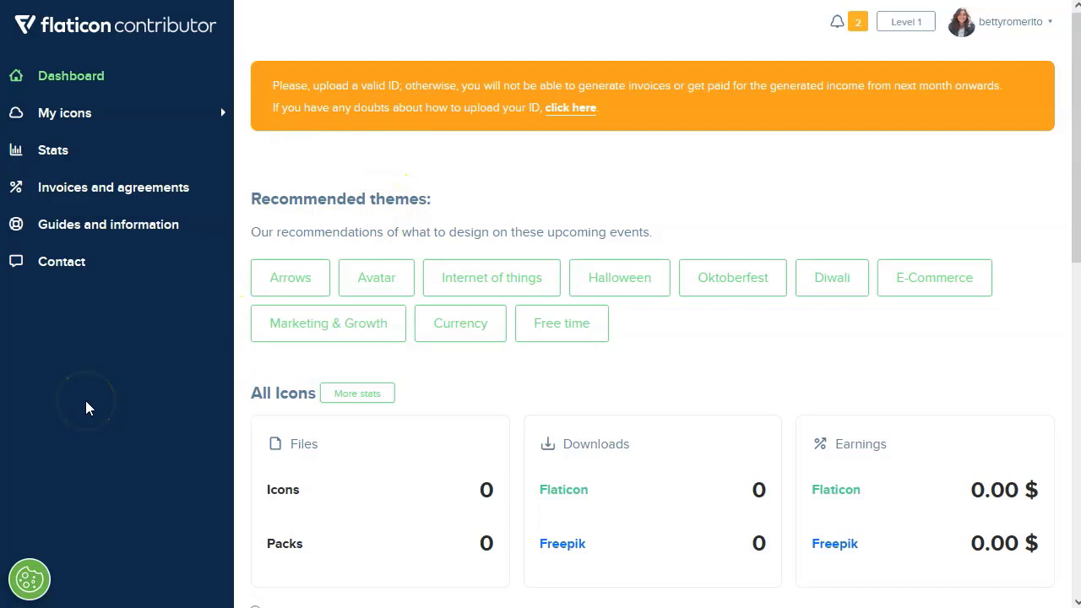
pyautogui.click(442, 38)
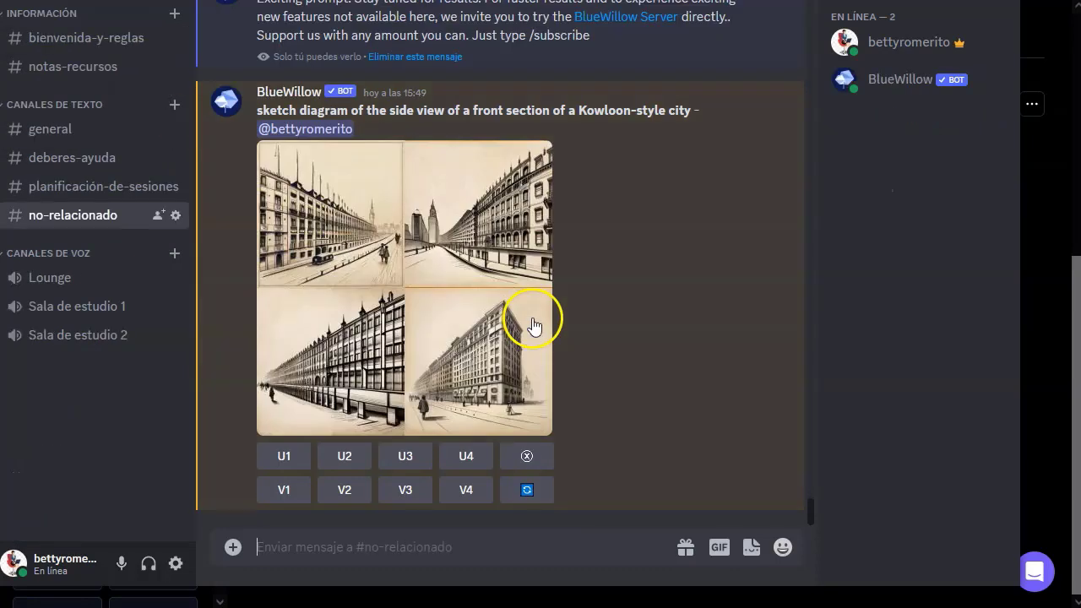
# Look through the BlueWillow image generations and their prompts in Discord's no-relacionado channel.
pyautogui.scroll(15, 532, 321)
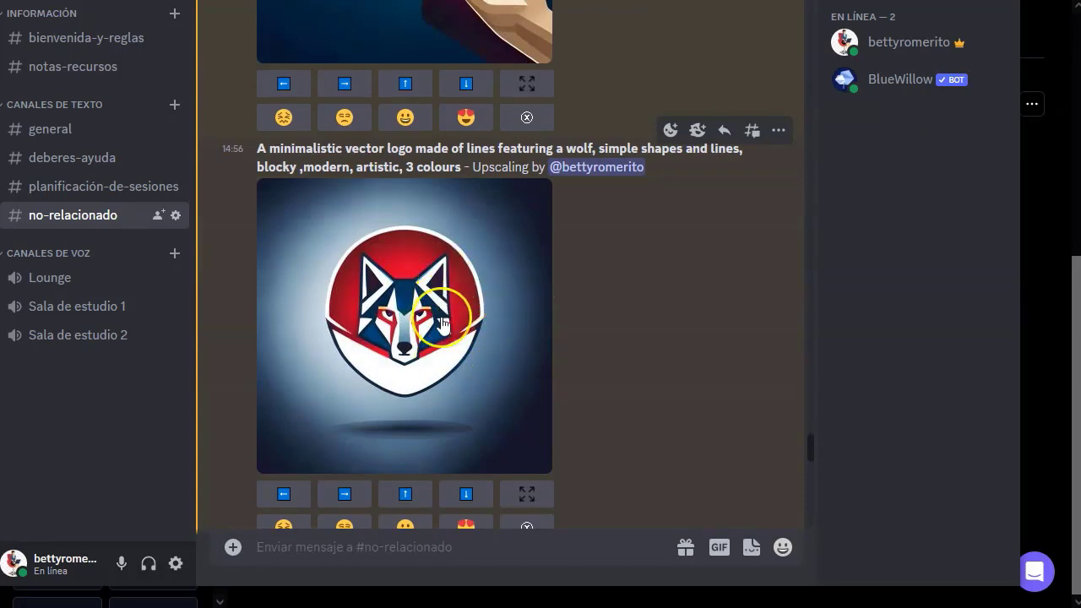
pyautogui.scroll(10, 460, 336)
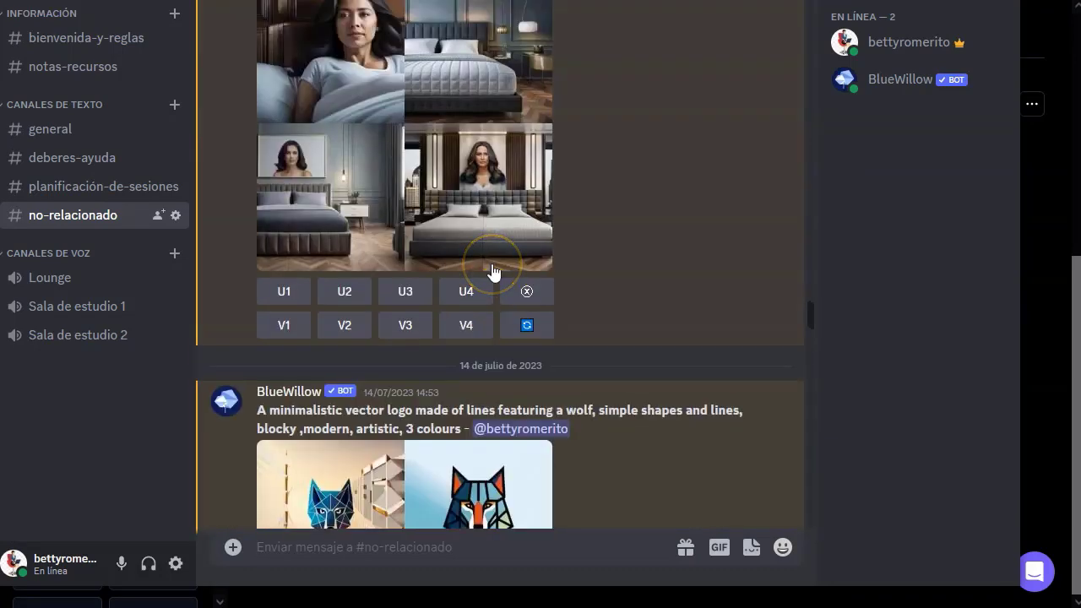
pyautogui.scroll(10, 491, 263)
pyautogui.scroll(15, 635, 321)
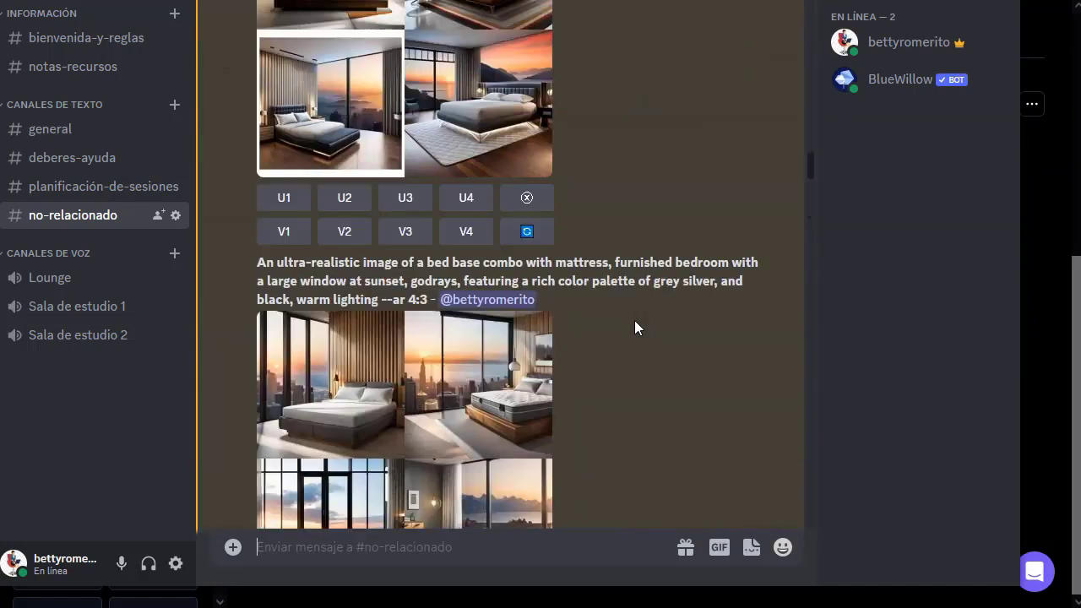
pyautogui.scroll(1, 635, 327)
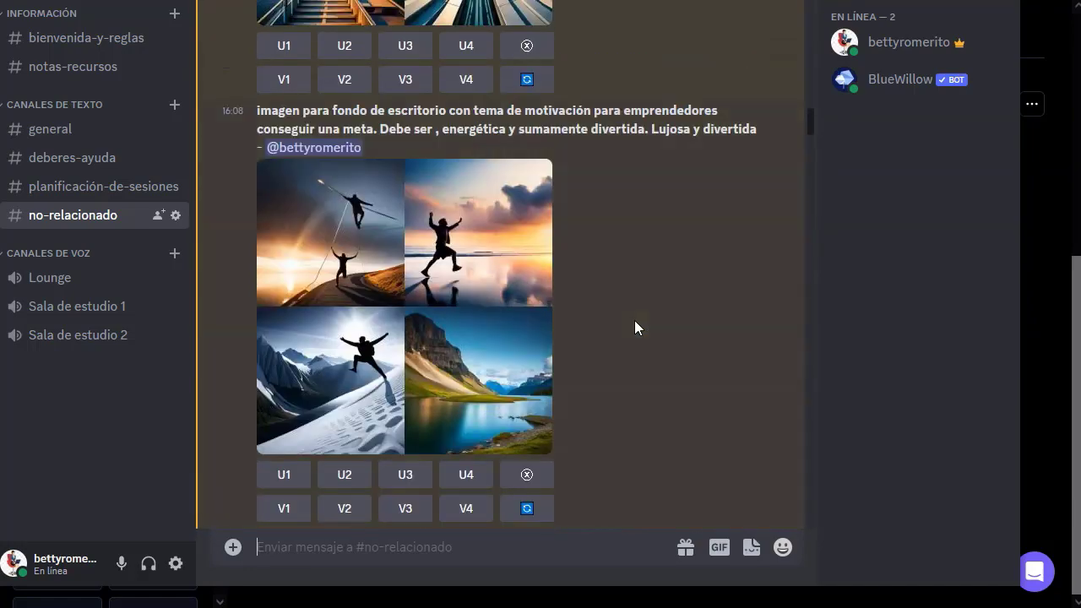
pyautogui.scroll(8, 635, 322)
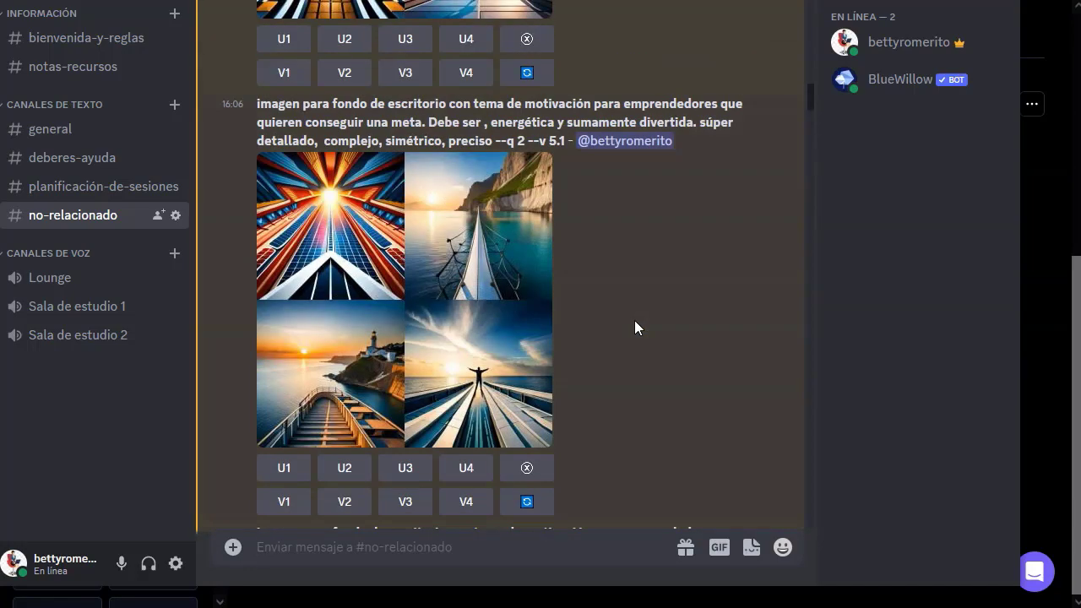
pyautogui.scroll(-6, 635, 320)
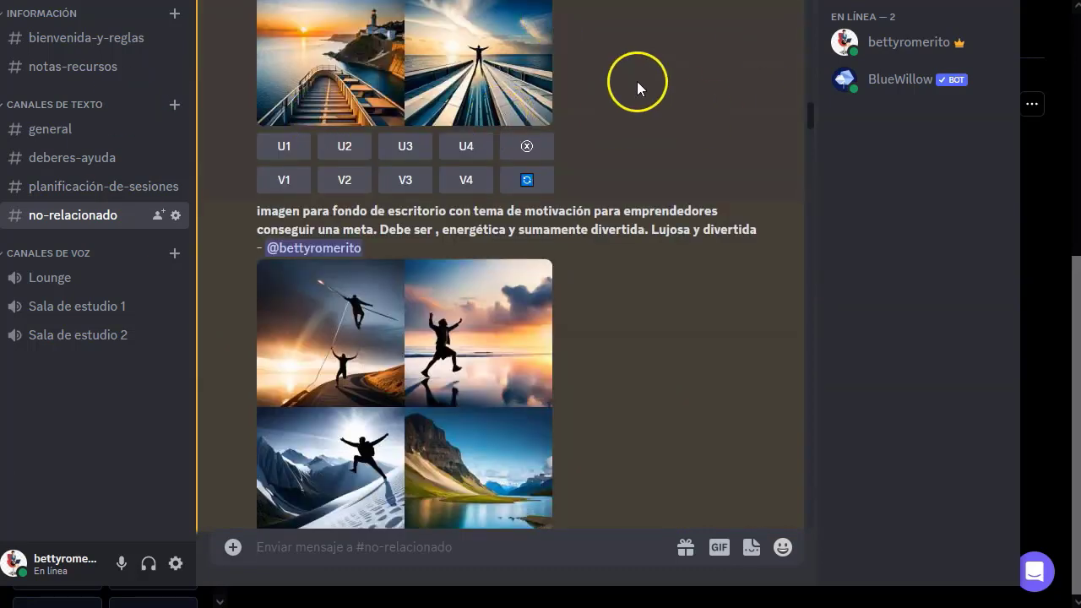